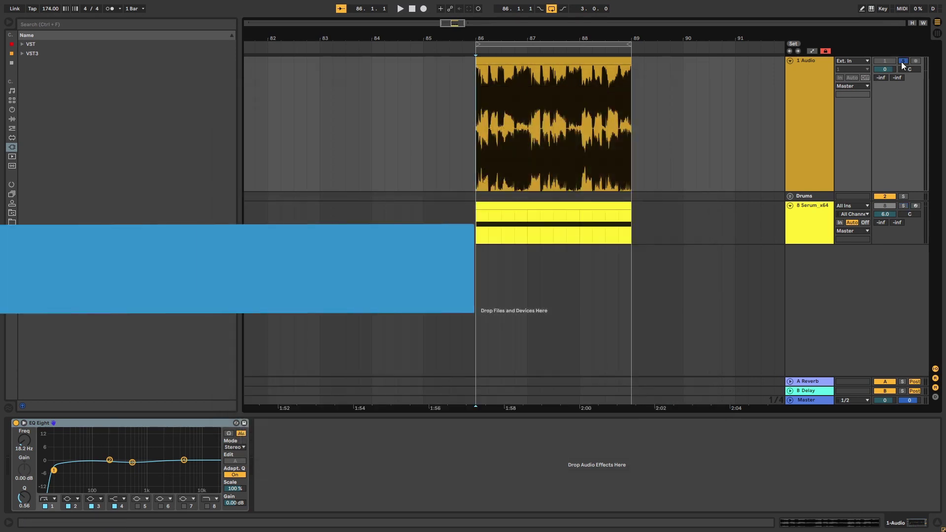
- Play the soloed reference audio, then unsolo it and solo the Serum track to hear the recreation
click(902, 61)
key(space)
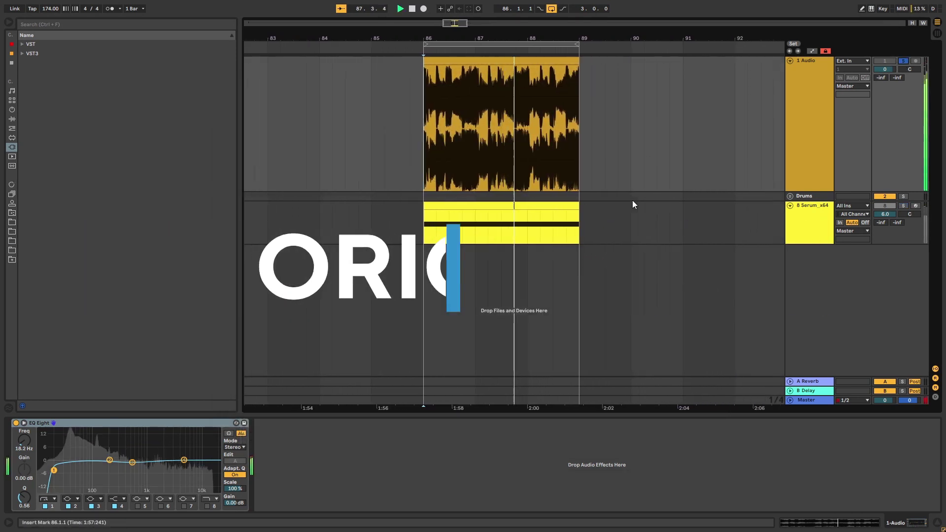
key(space)
click(903, 60)
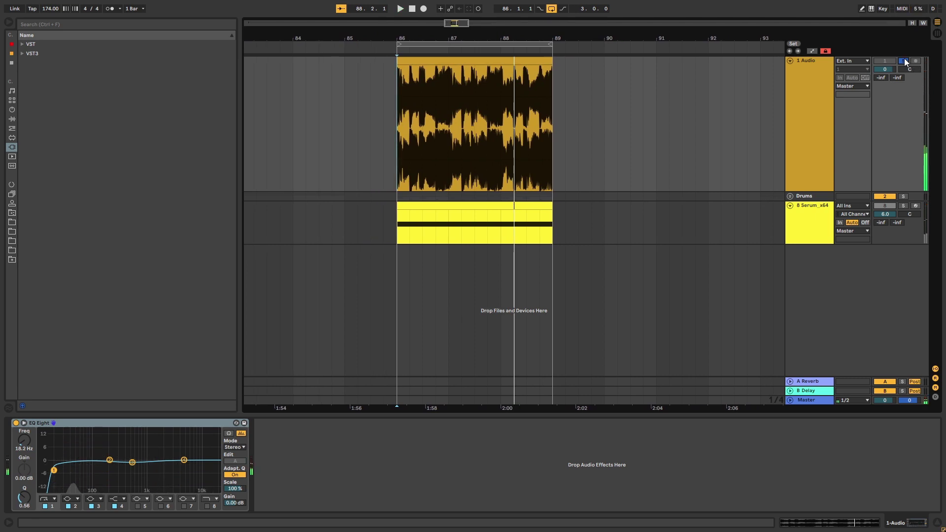
key(space)
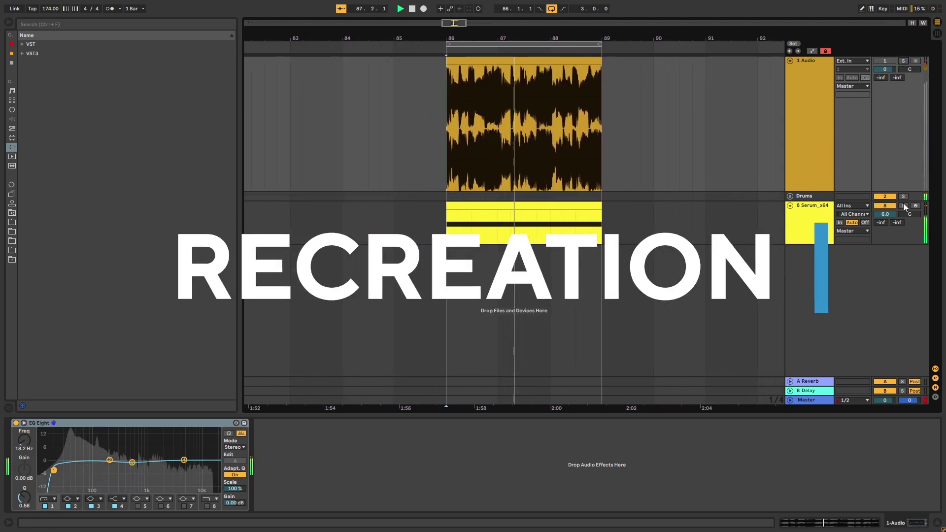
click(903, 205)
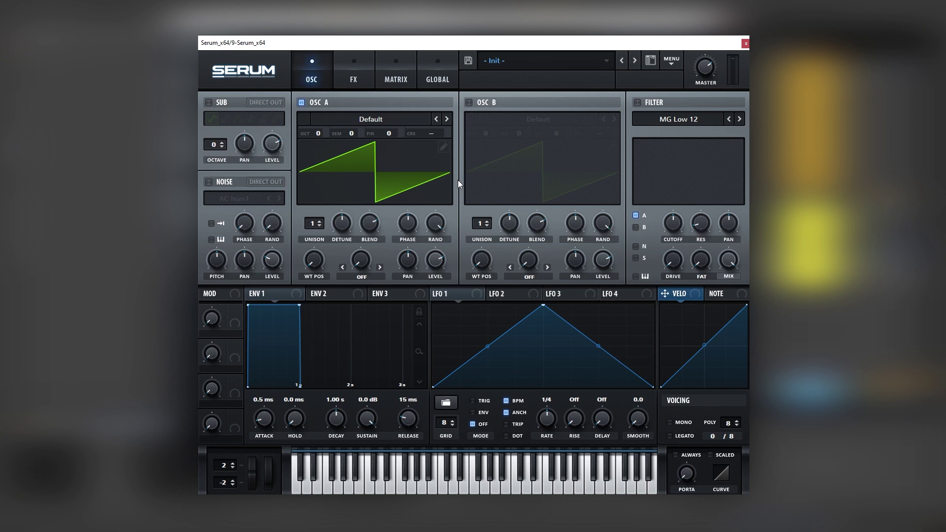
- Load the Basic Shapes sine wavetable from Analog into oscillator A
click(347, 117)
mouse_move(377, 155)
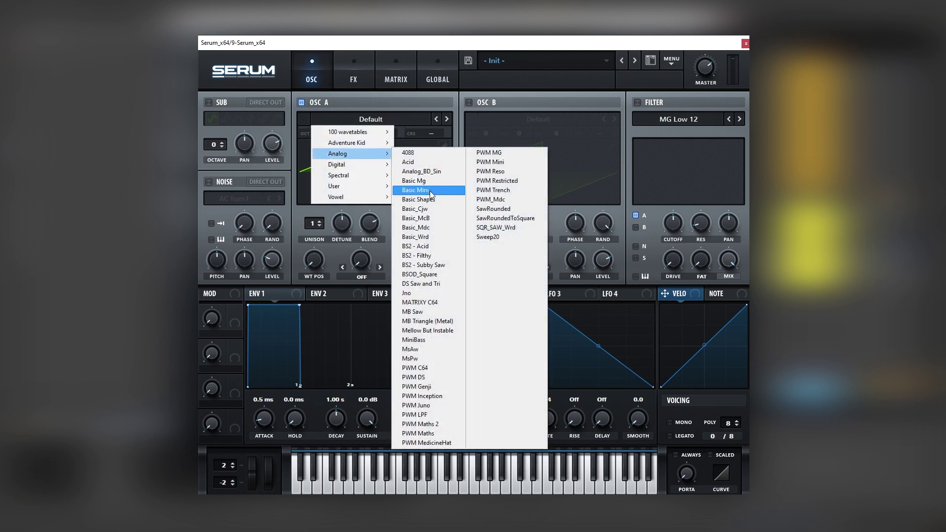
click(432, 199)
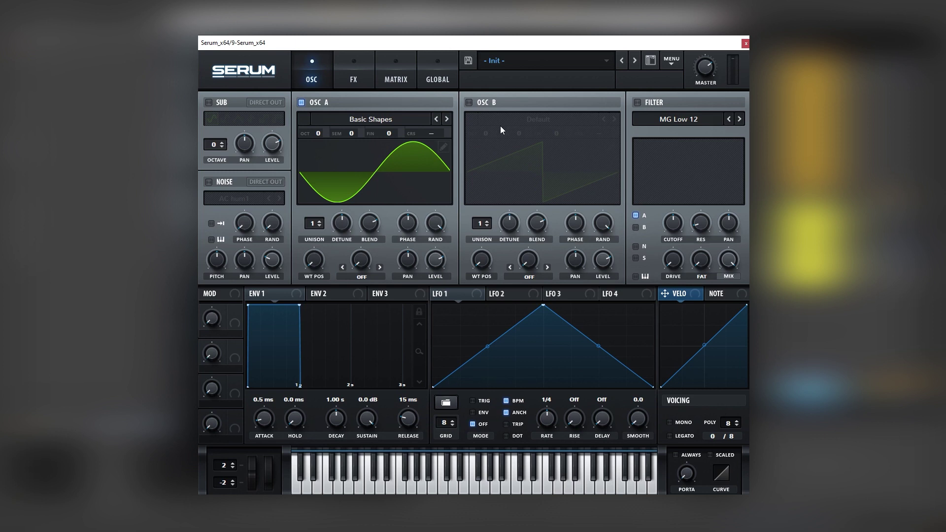
- Enable oscillator B and load the Spectral Bowed Metal [ML] wavetable into it
click(469, 103)
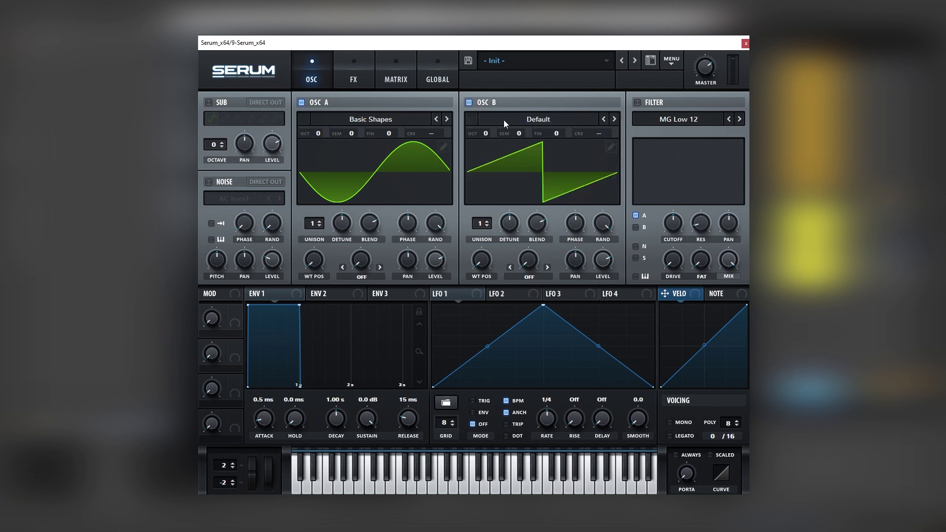
click(504, 119)
mouse_move(530, 176)
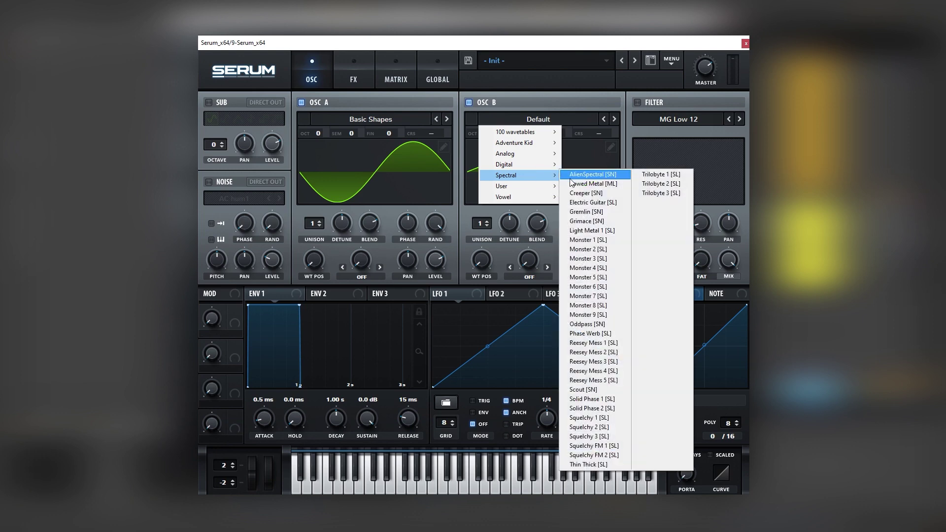
click(596, 184)
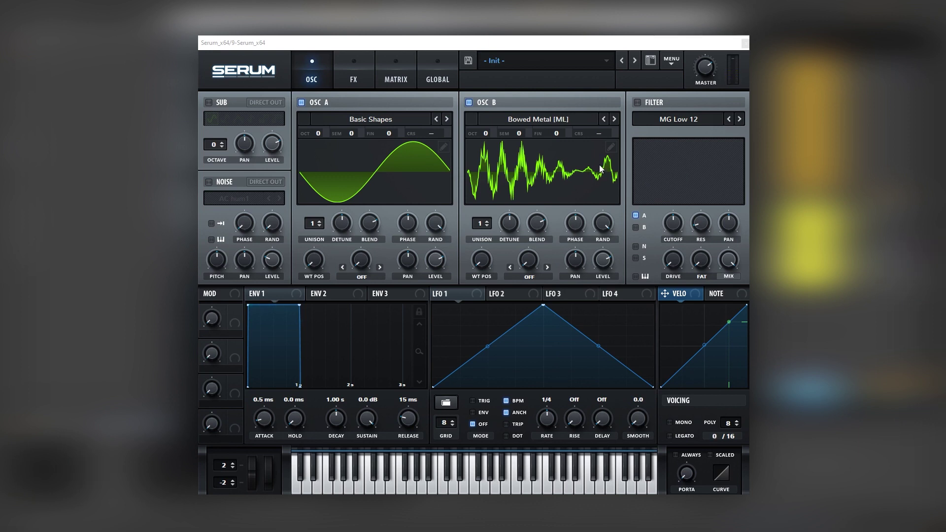
- Route LFO 1 to oscillator B and draw a high-then-low gate shape at a 1/8 rate
drag(472, 295, 524, 132)
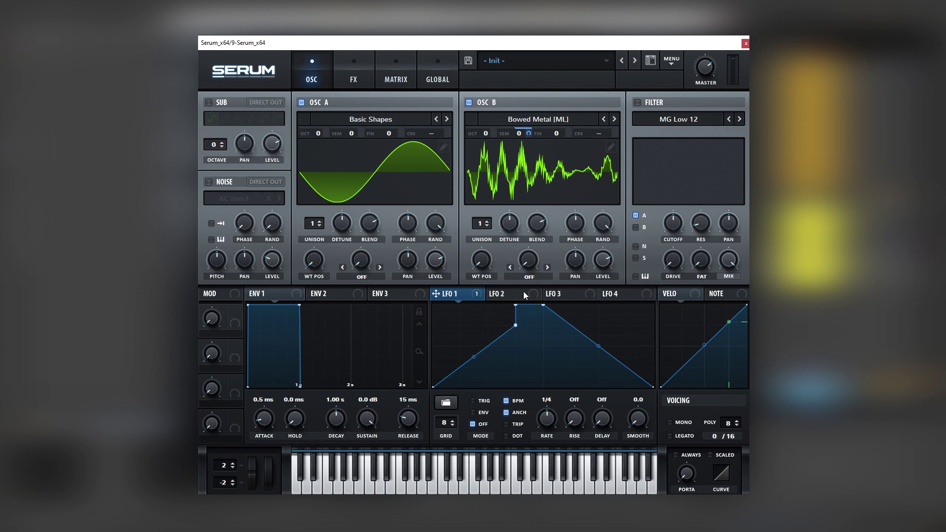
drag(523, 291, 445, 274)
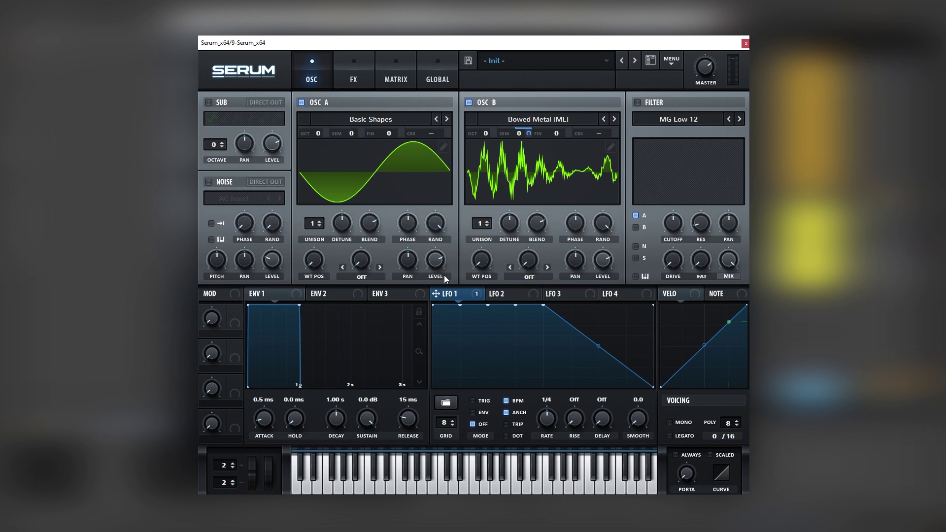
drag(557, 398, 650, 397)
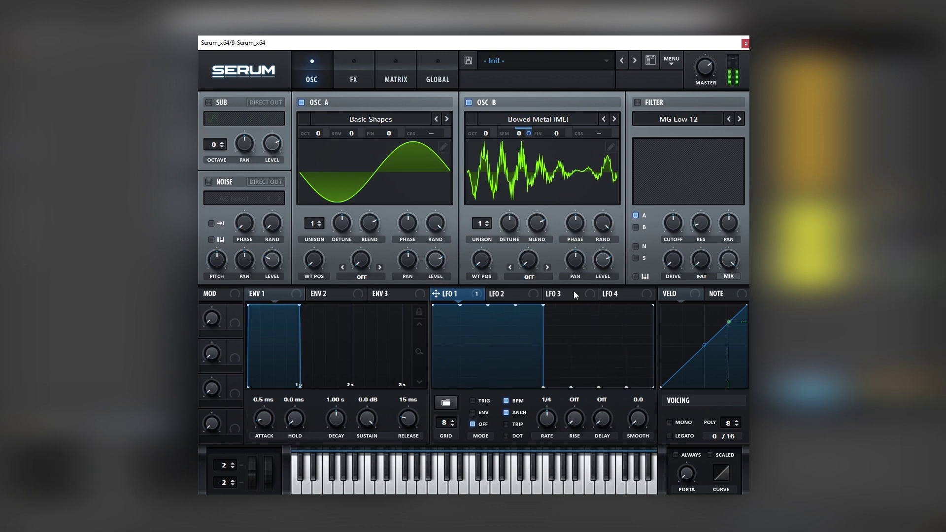
drag(558, 407, 558, 402)
- Modulate oscillator B's wavetable position with LFO 1 at reduced depth, position 54, and 16 unison voices
drag(483, 258, 483, 260)
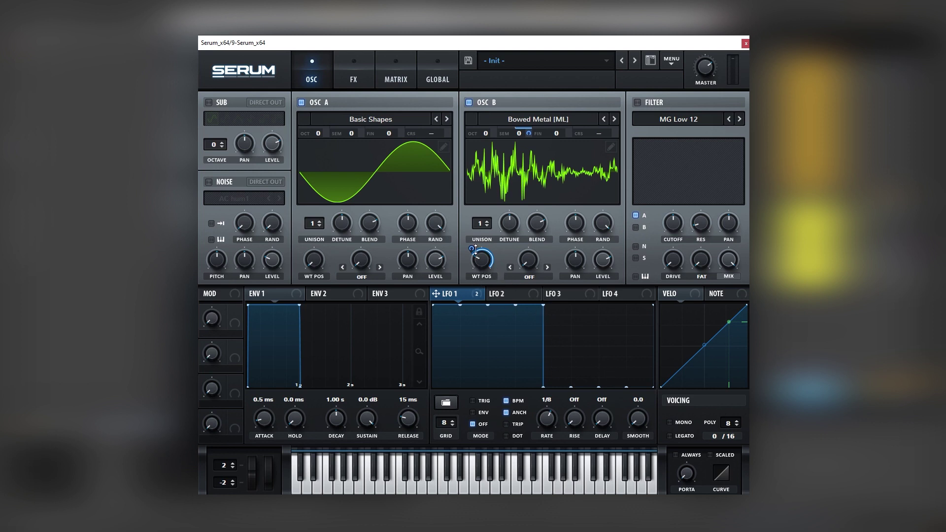
drag(477, 256, 467, 274)
mouse_move(477, 275)
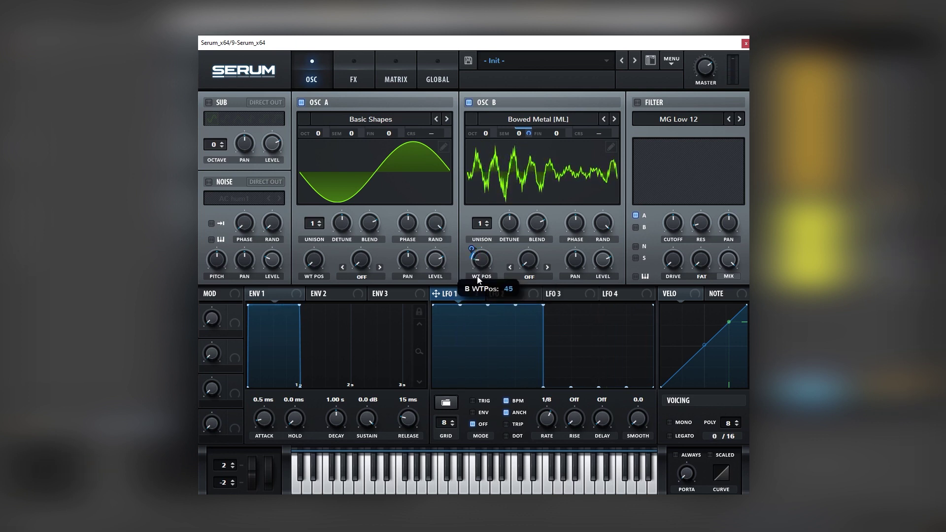
drag(477, 278, 479, 275)
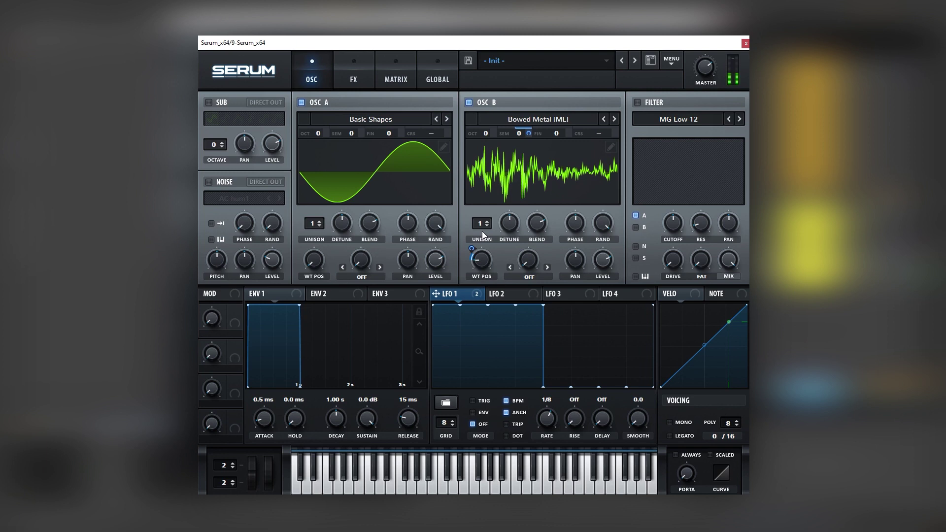
drag(482, 226, 501, 247)
- Set oscillator B's warp to ASYM + at 50% and lower its level to 57%
click(537, 277)
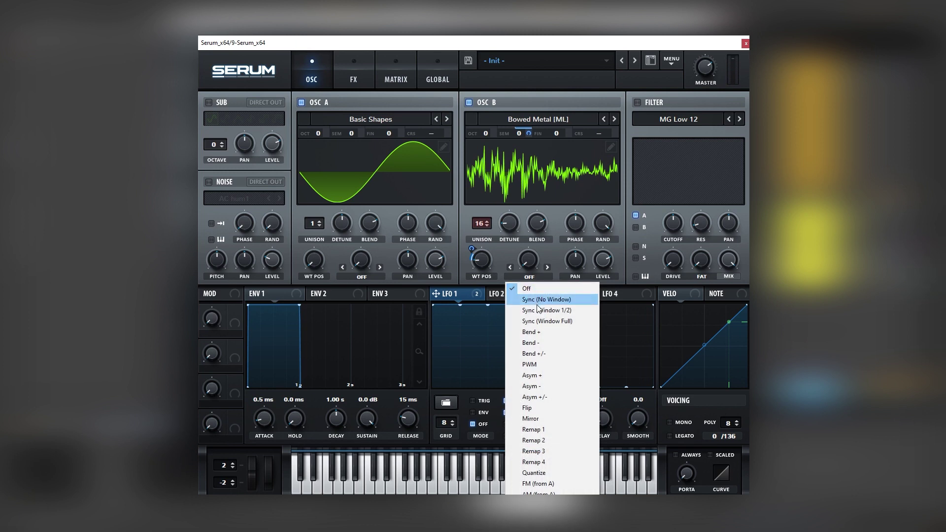
click(543, 378)
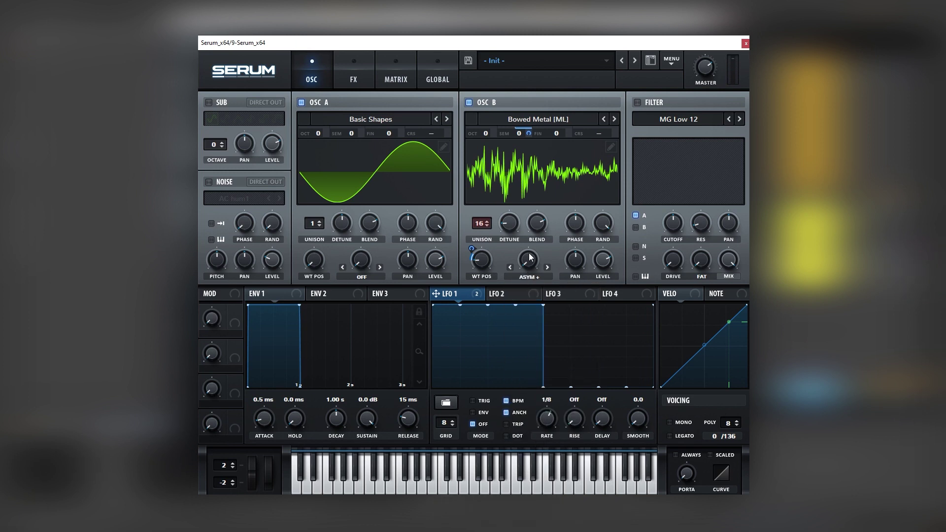
drag(528, 265, 537, 236)
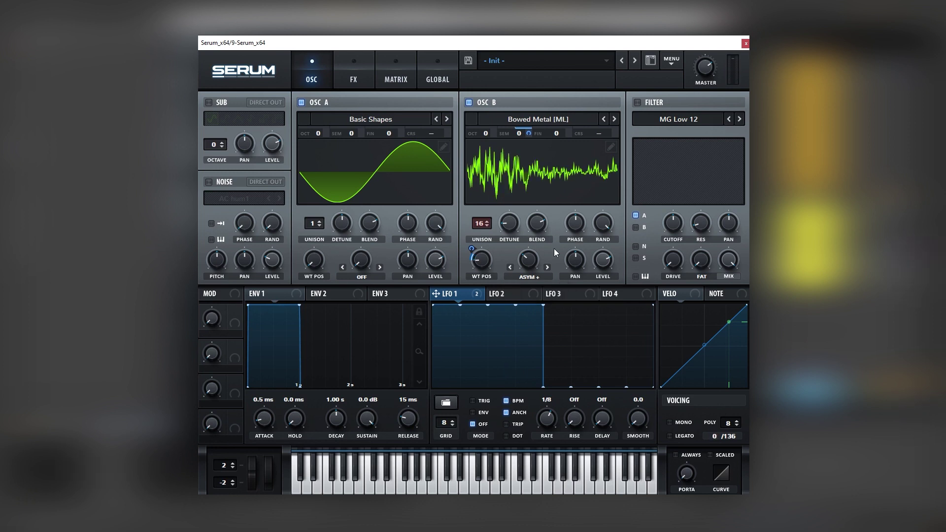
drag(602, 259, 601, 271)
click(513, 294)
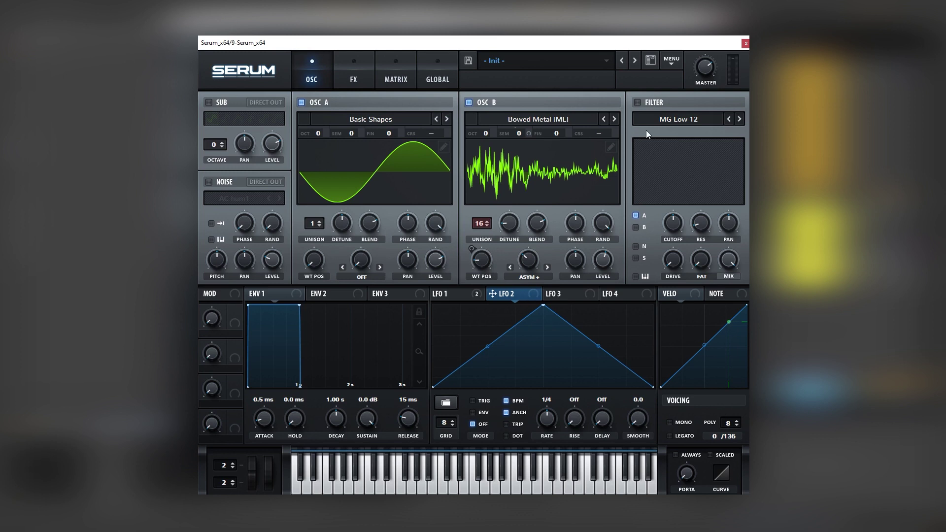
- Try the filter with oscillator B routed and cutoff at 2022 Hz, then switch it back off
click(637, 102)
click(636, 227)
drag(673, 223, 680, 194)
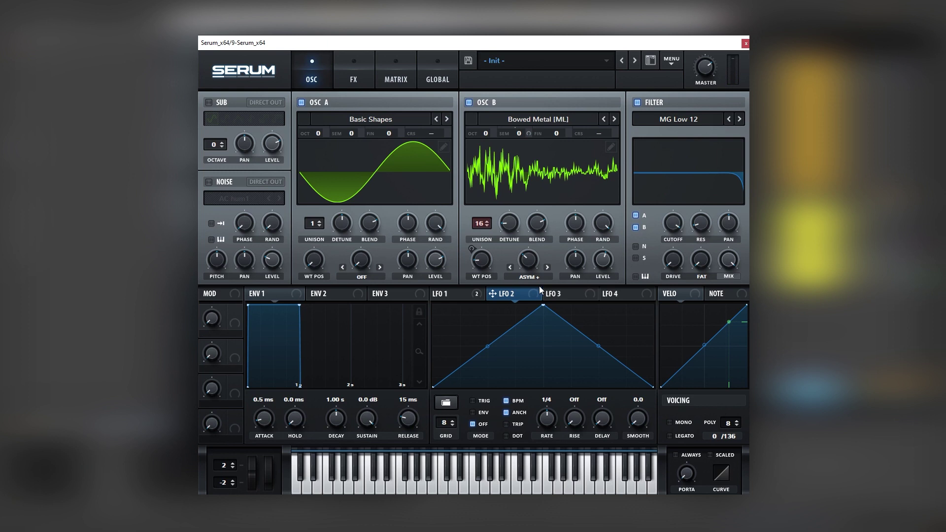
click(637, 102)
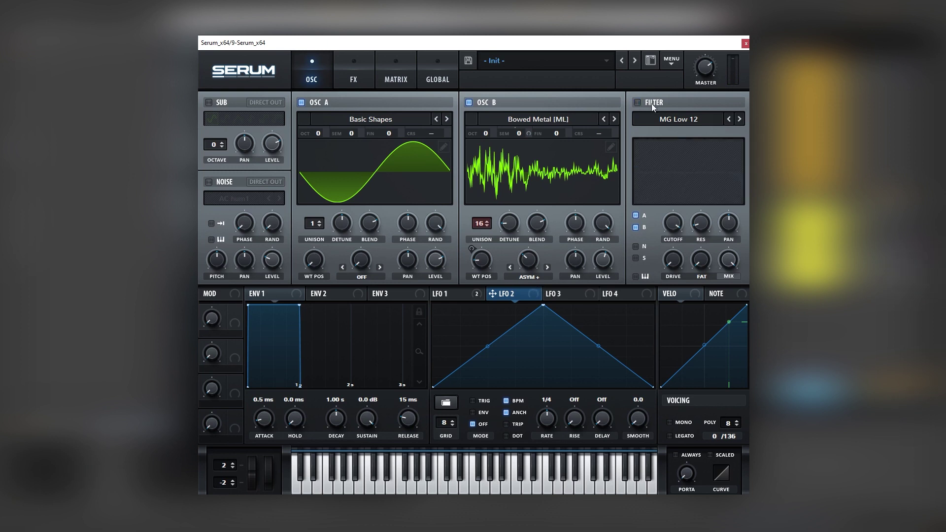
- Give oscillator A FM (from B) warp, driven at reduced depth by a slow, concave rising LFO 2 curve
drag(516, 290, 364, 262)
click(370, 277)
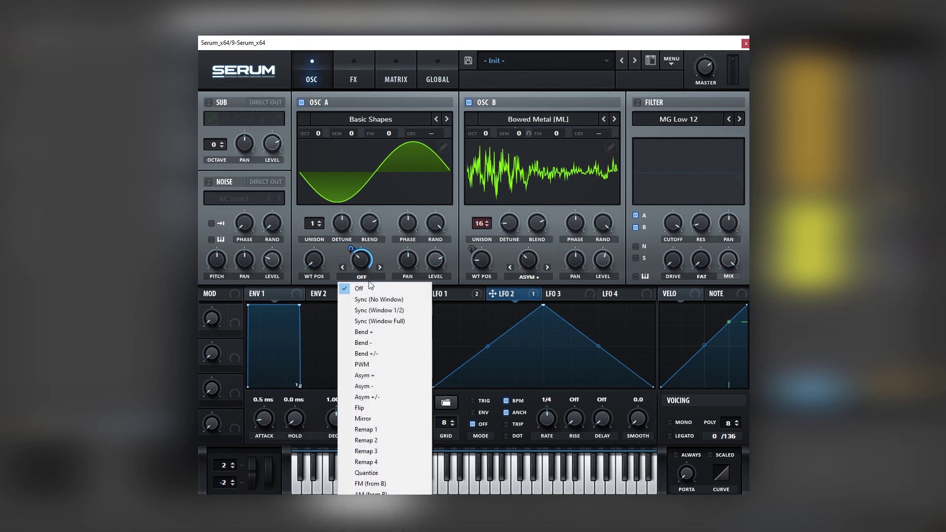
click(378, 485)
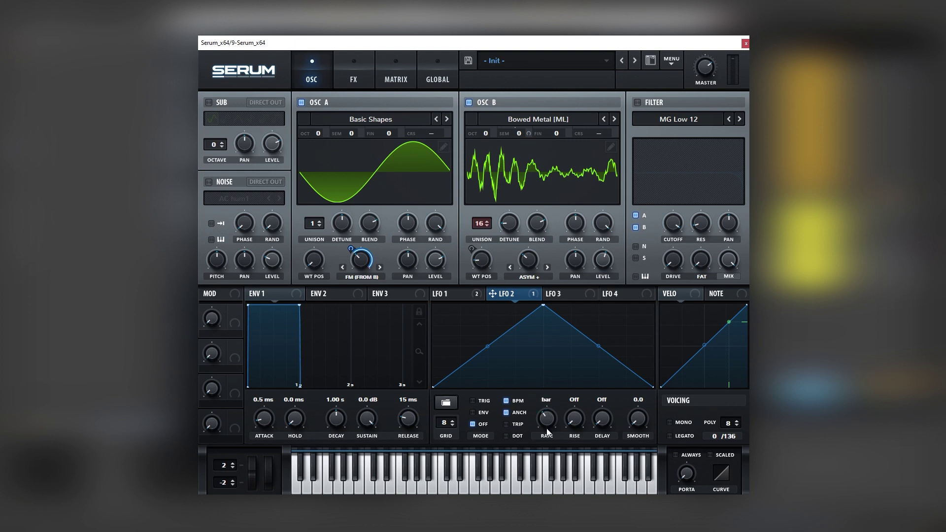
drag(544, 309, 597, 316)
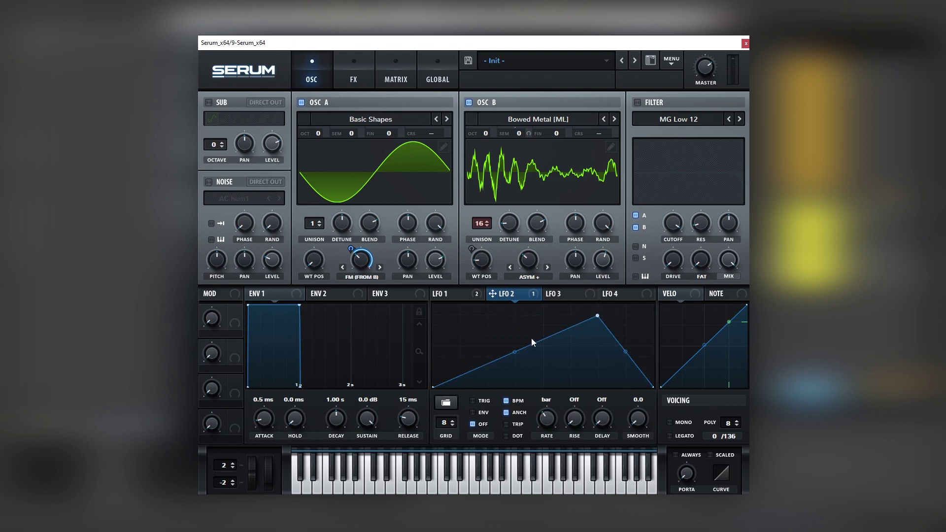
drag(515, 352, 518, 362)
drag(652, 386, 673, 298)
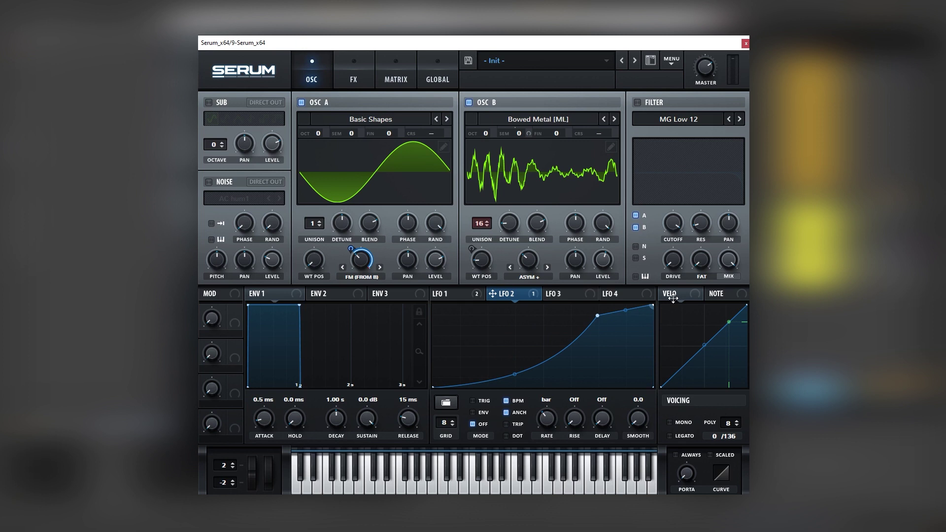
drag(354, 252, 348, 298)
mouse_move(359, 267)
- Enable Tube Distortion in the effects rack and modulate its drive with LFO 2
click(336, 79)
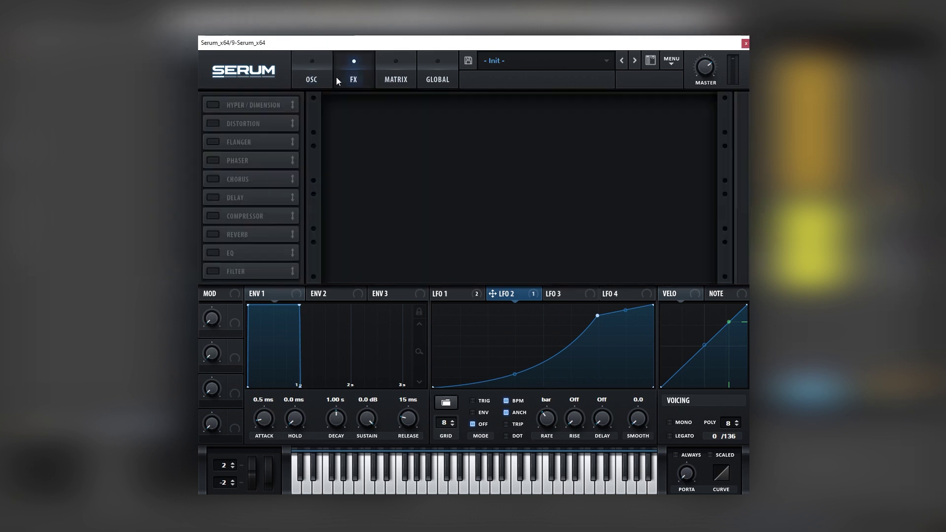
click(214, 123)
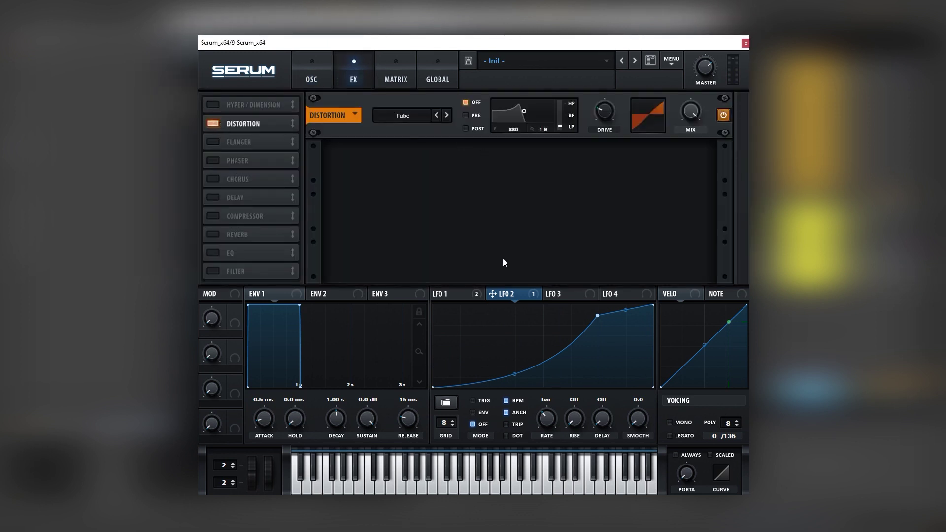
drag(601, 102, 597, 102)
mouse_move(595, 104)
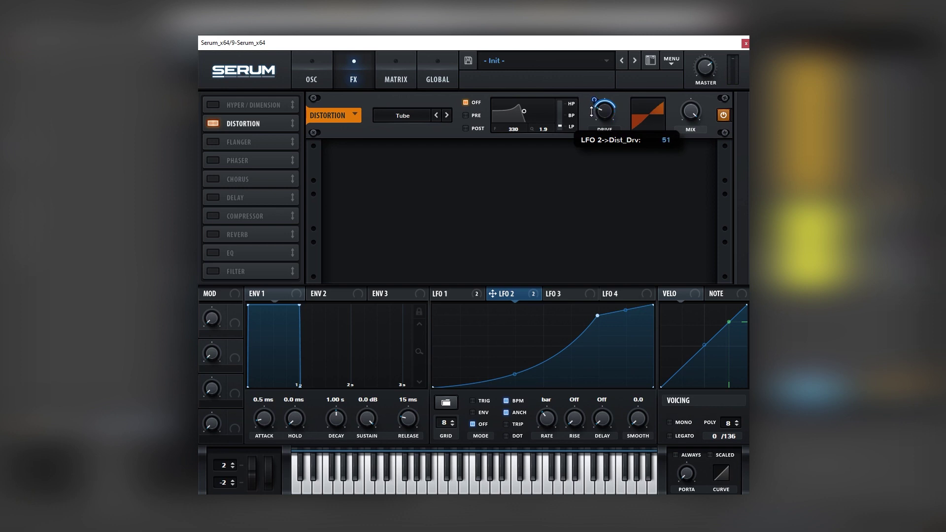
- Add an EQ after Distortion with band 2 set to a low-pass at lower resonance
drag(217, 251, 270, 149)
click(549, 176)
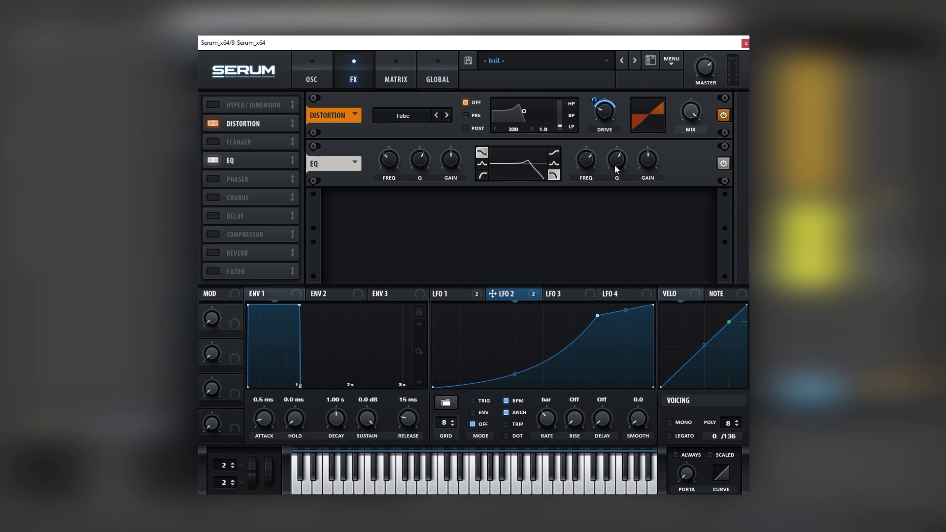
drag(615, 168, 584, 134)
click(471, 297)
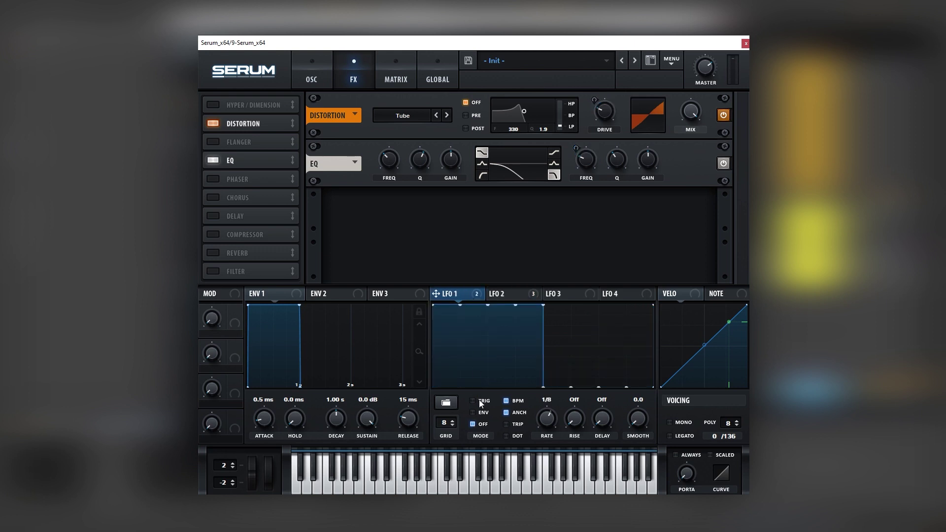
click(501, 298)
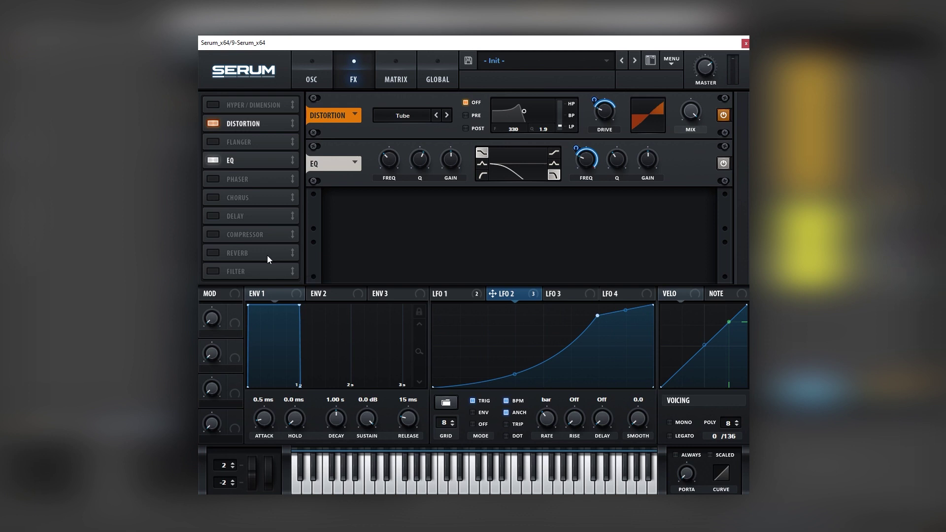
- Enable a Delay of about 187 ms with LFO 2 modulating its mix, then enable Reverb
click(215, 220)
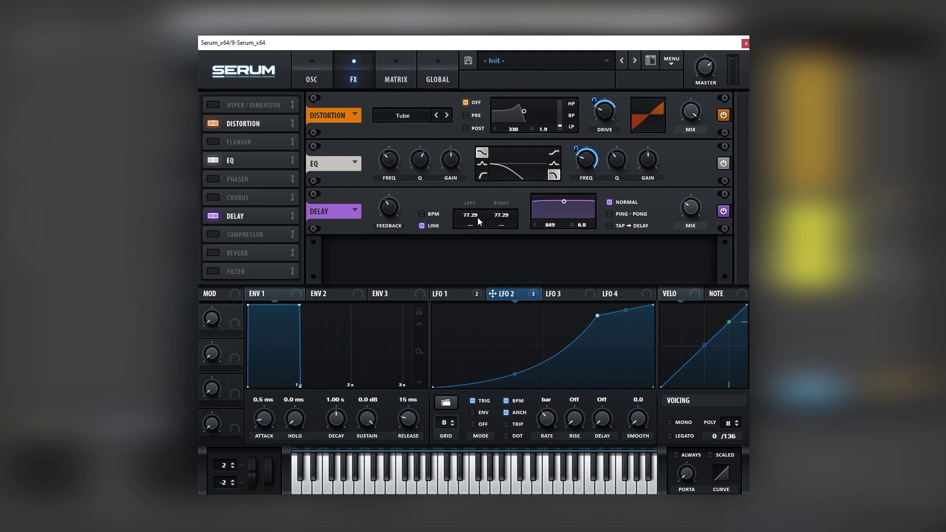
drag(478, 217, 478, 191)
mouse_move(688, 219)
mouse_down()
mouse_move(667, 222)
mouse_move(683, 210)
mouse_up()
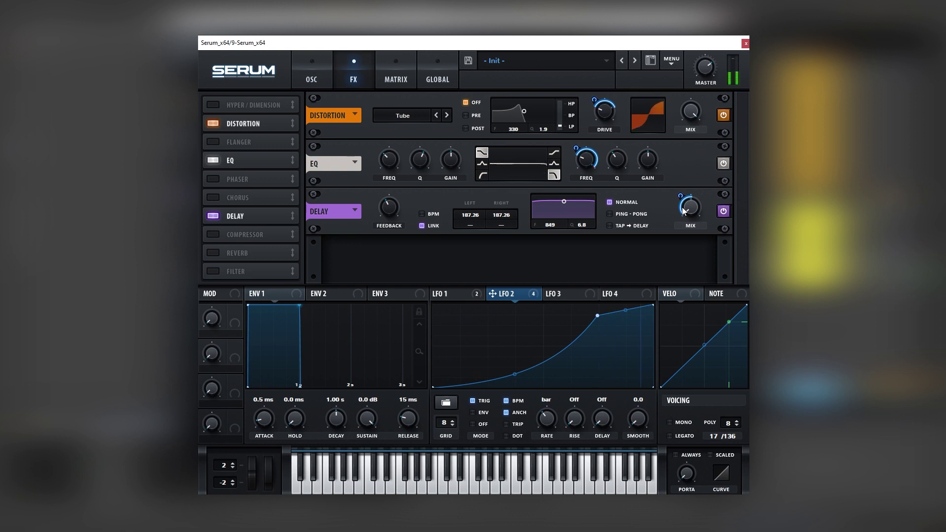
click(215, 253)
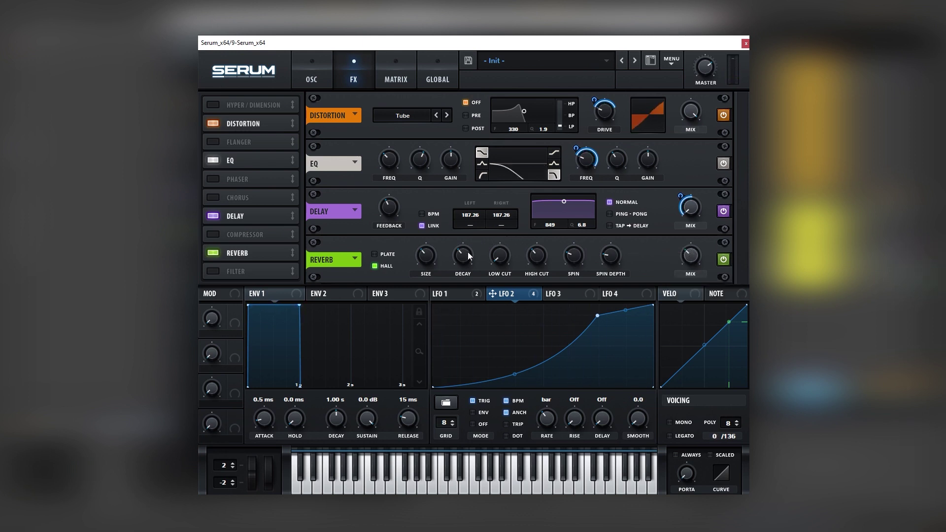
- Turn the Reverb Size down slightly
mouse_move(468, 253)
drag(425, 255, 426, 272)
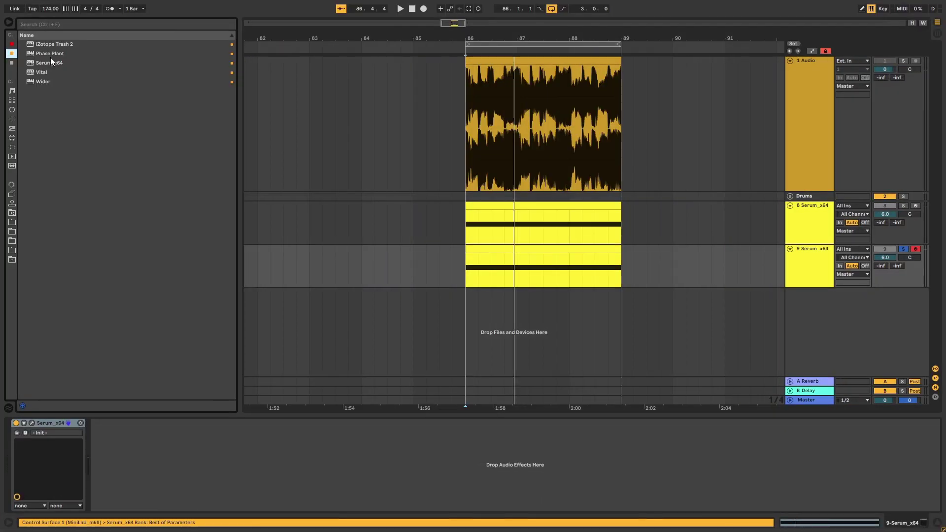
- Add iZotope Trash 2 to the Serum track as two-band distortion split at 1.49 kHz with a soft S-curve
drag(51, 46, 157, 427)
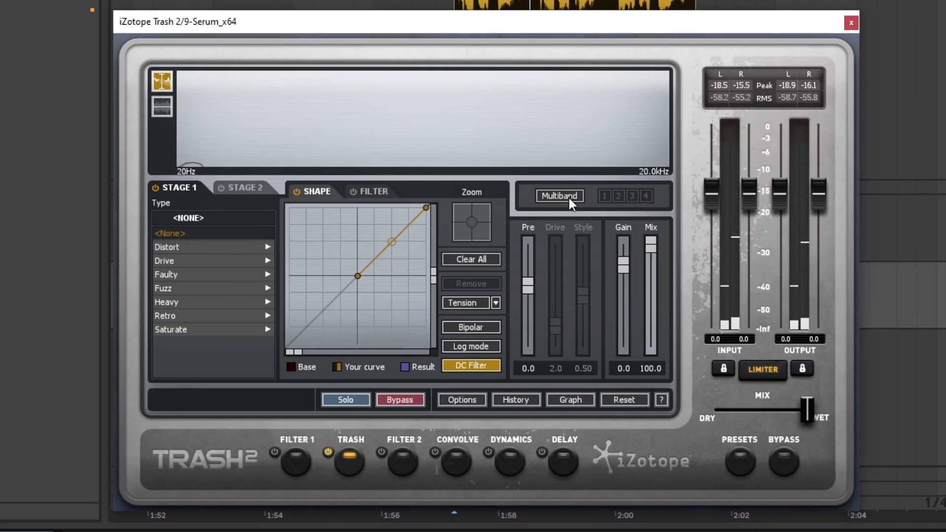
click(560, 196)
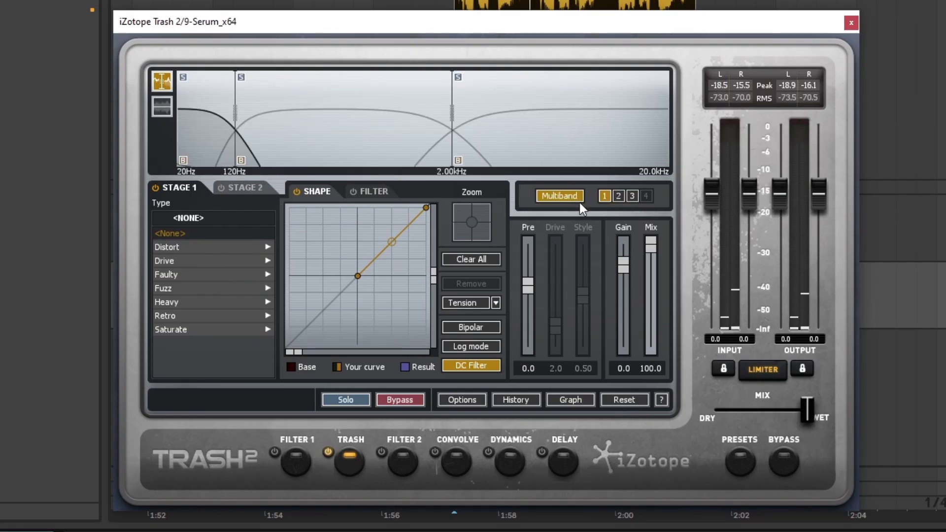
right_click(379, 122)
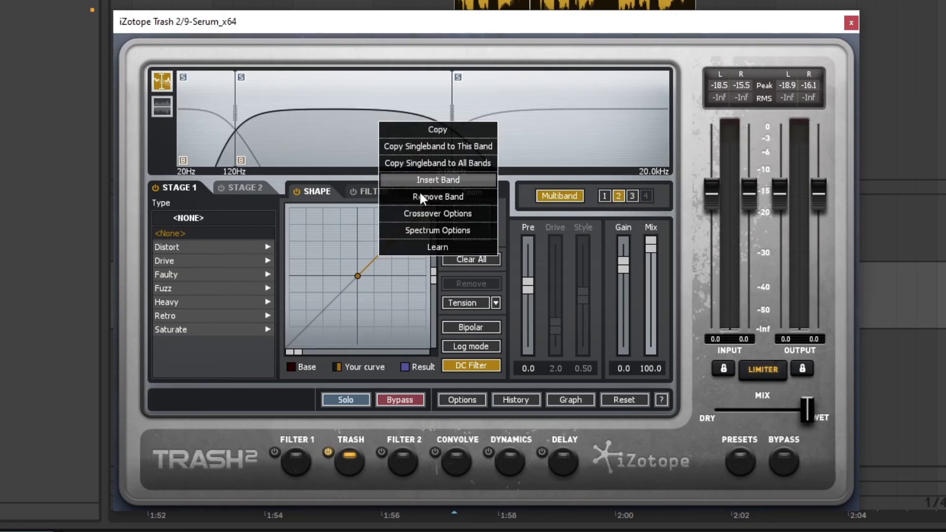
click(427, 197)
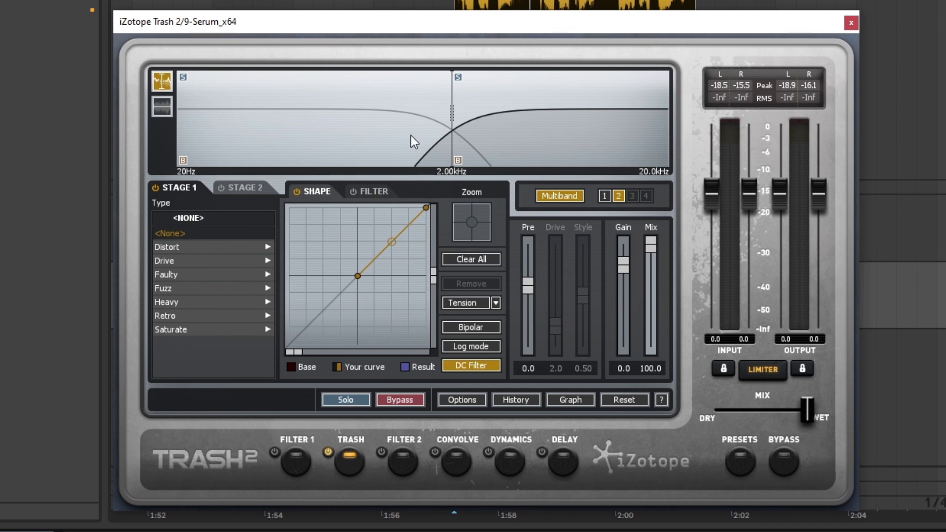
drag(453, 114, 427, 113)
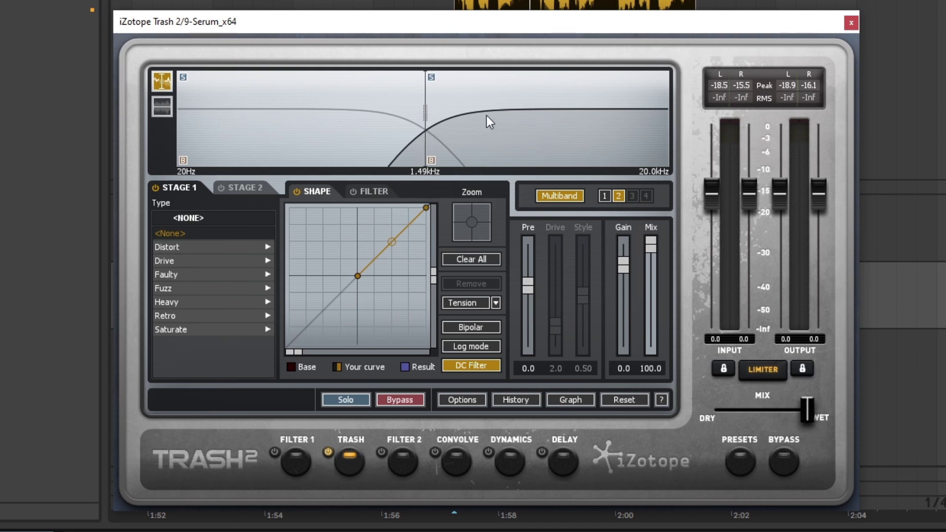
drag(396, 241, 395, 218)
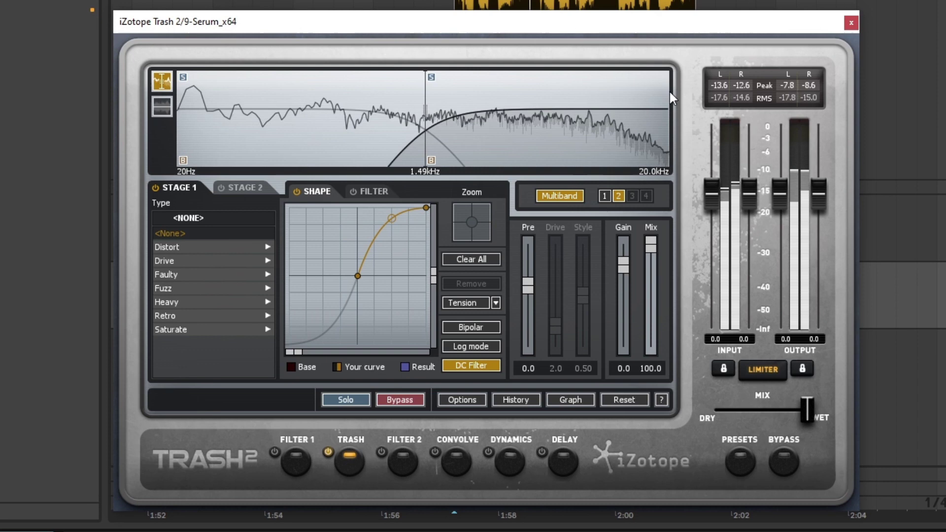
click(851, 23)
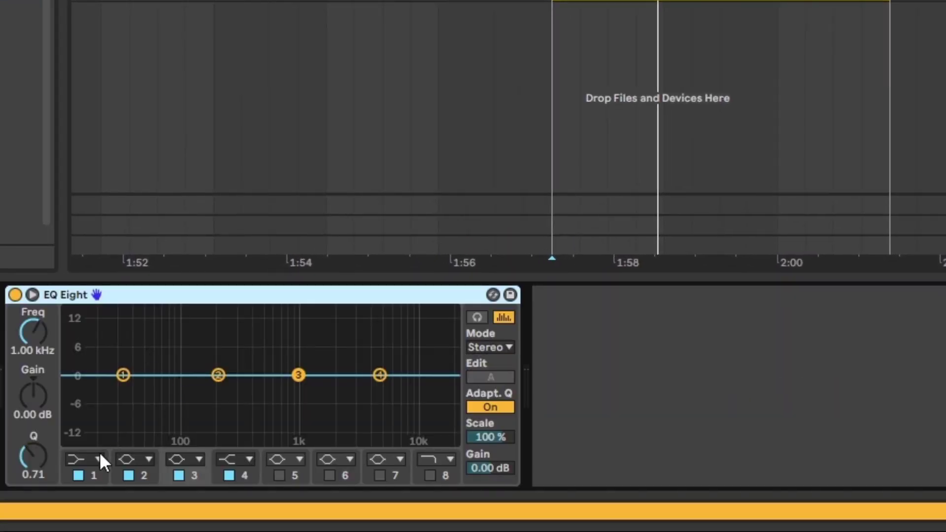
- Make EQ Eight band 1 a Low Cut 48 filter at about 138 Hz with slightly raised resonance
click(100, 455)
click(79, 326)
drag(33, 333, 33, 303)
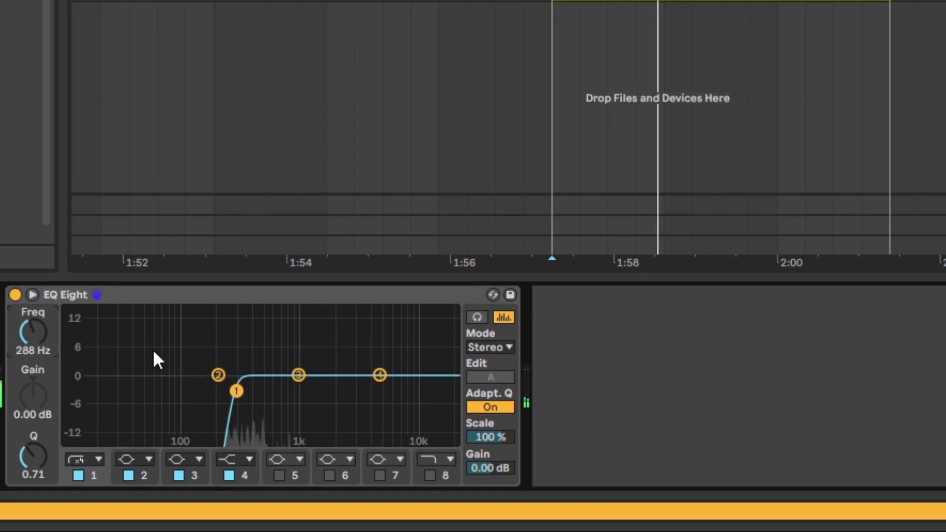
drag(236, 391, 199, 415)
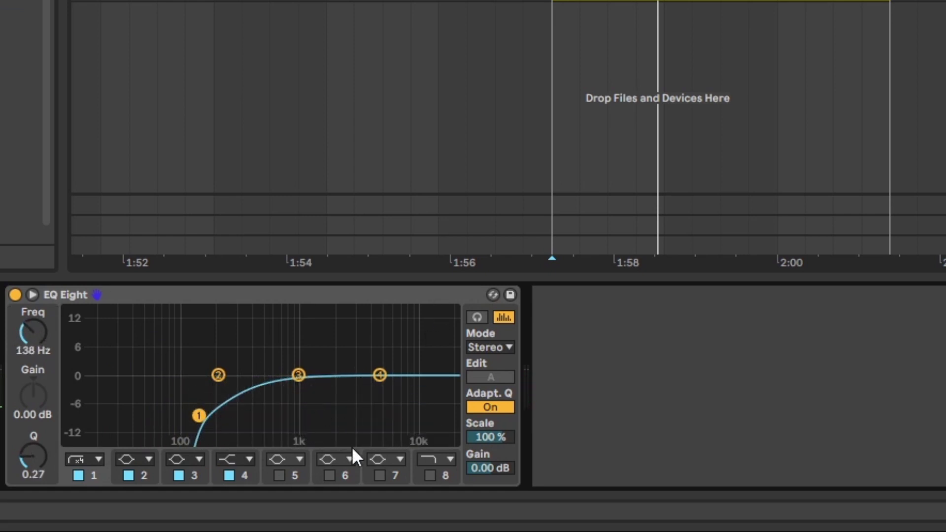
drag(198, 416, 199, 406)
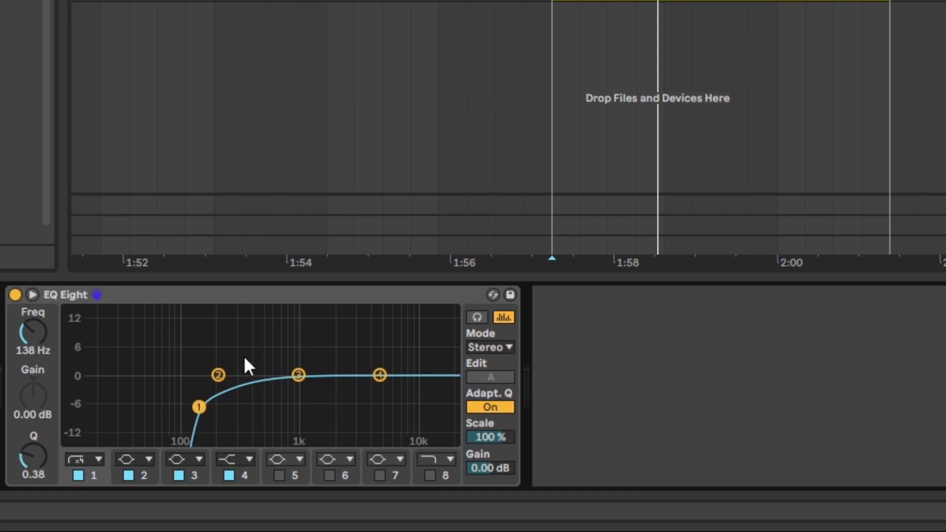
- Boost EQ band 3 around 726 Hz, lift band 4 slightly at 5.62 kHz, then add a Reverb
drag(299, 380, 283, 341)
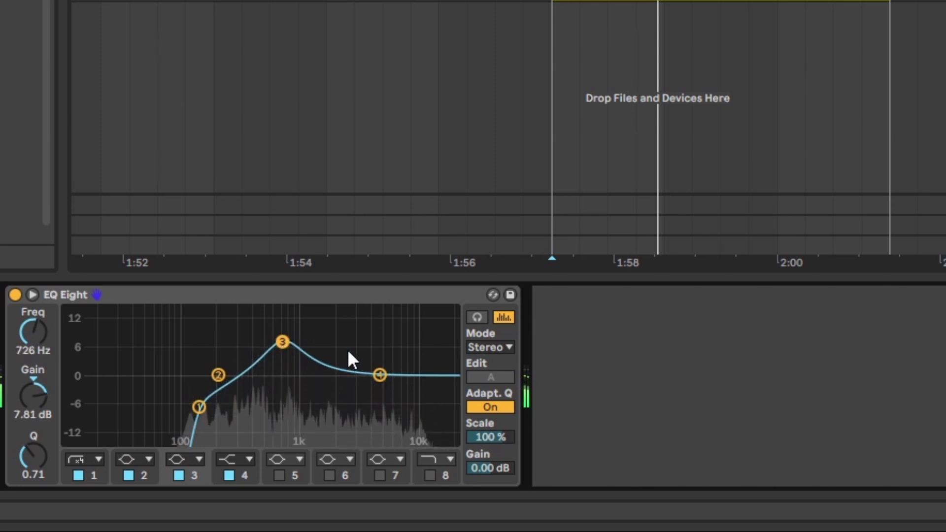
drag(380, 375, 385, 369)
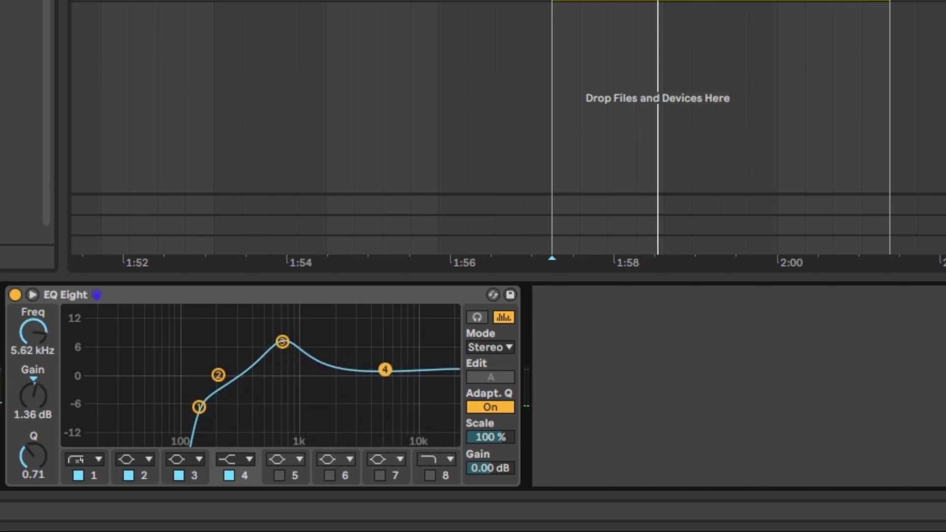
drag(5, 147, 821, 366)
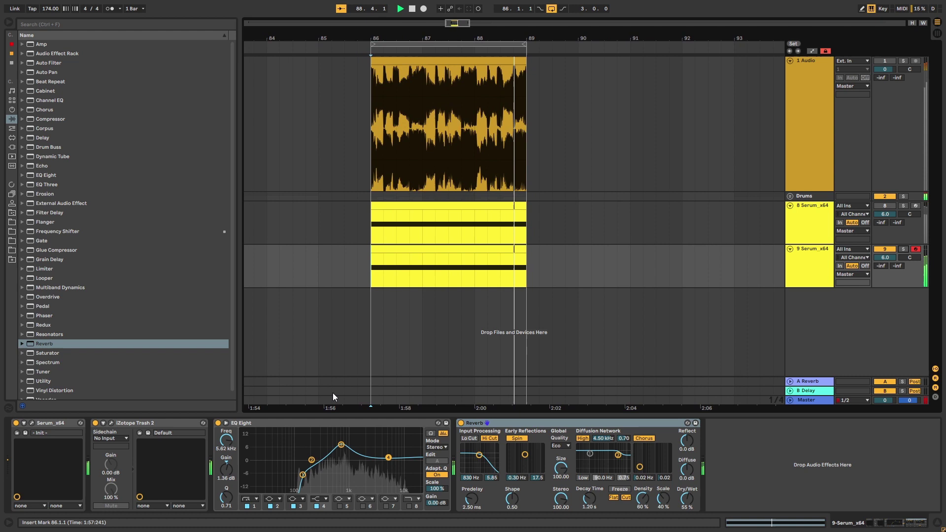
- In Serum, shift oscillator B's wavetable position and slightly lower the FM from B amount
click(32, 423)
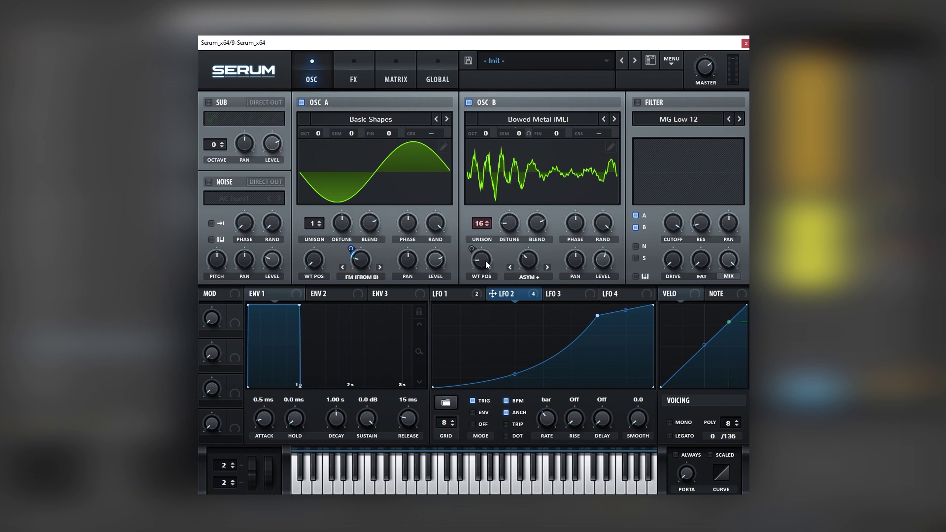
drag(485, 261, 489, 241)
mouse_move(362, 265)
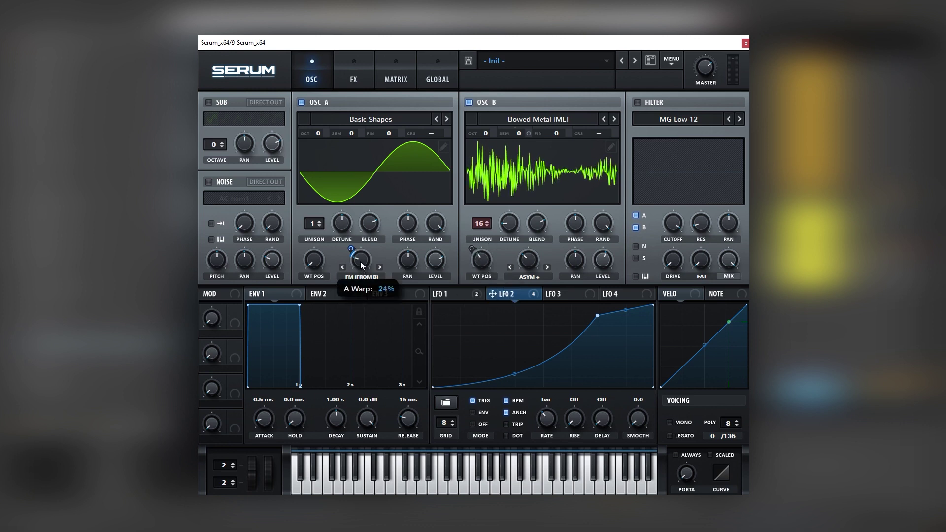
drag(363, 261, 360, 267)
- Step oscillator B's wavetable from Bowed Metal to Electric Guitar [SL]
mouse_move(475, 277)
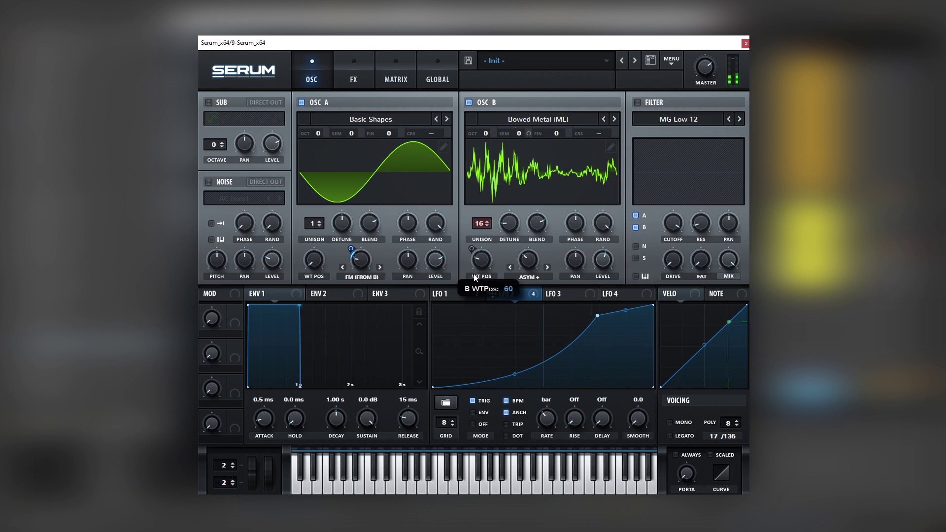
mouse_move(531, 265)
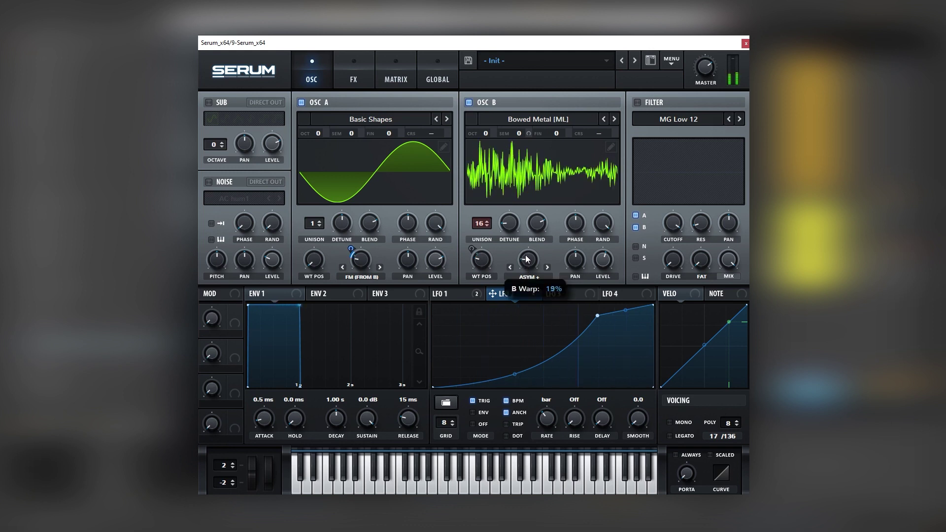
click(614, 119)
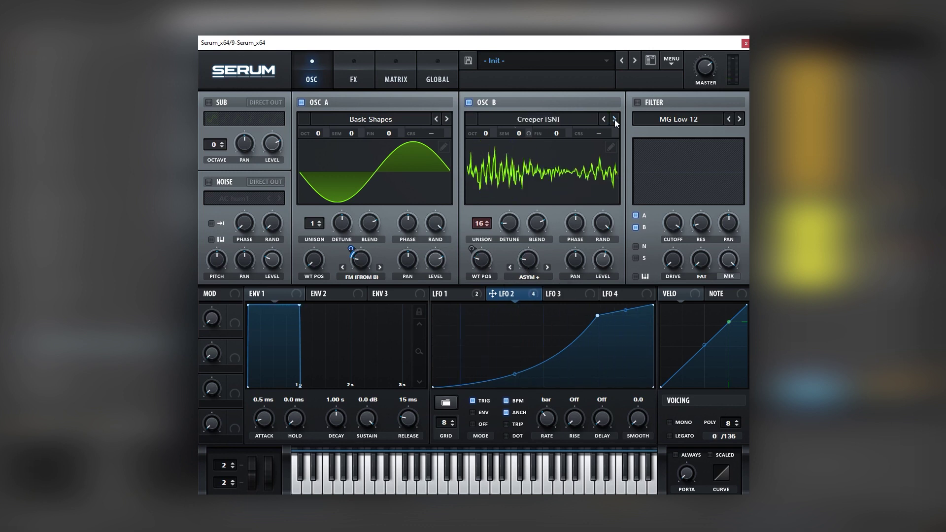
click(613, 119)
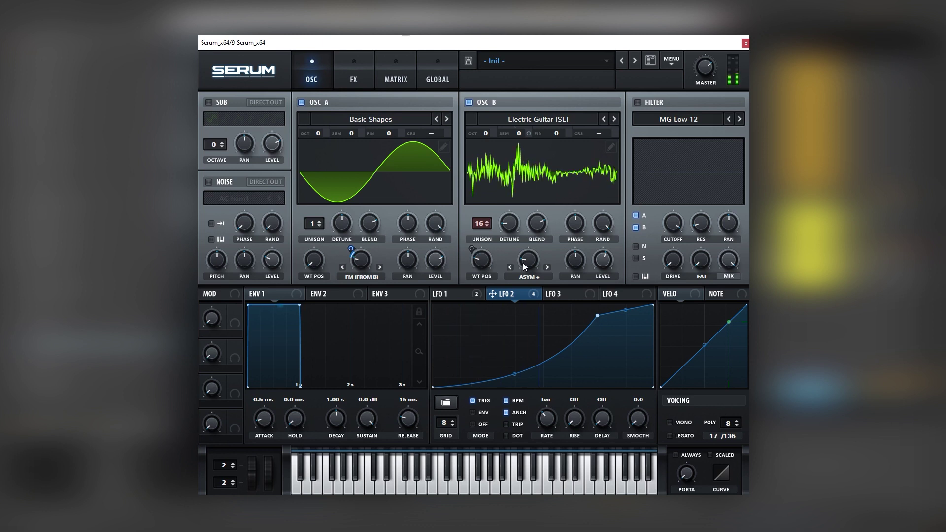
mouse_move(529, 264)
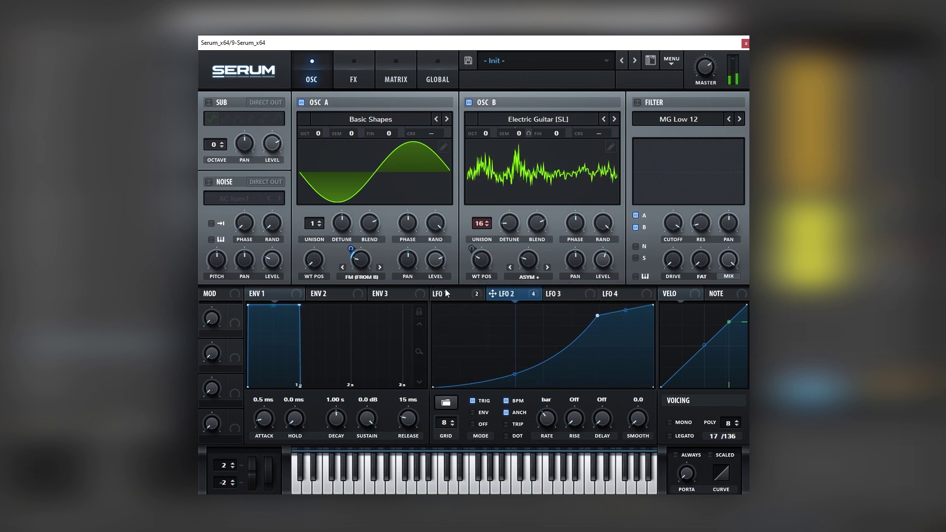
click(477, 294)
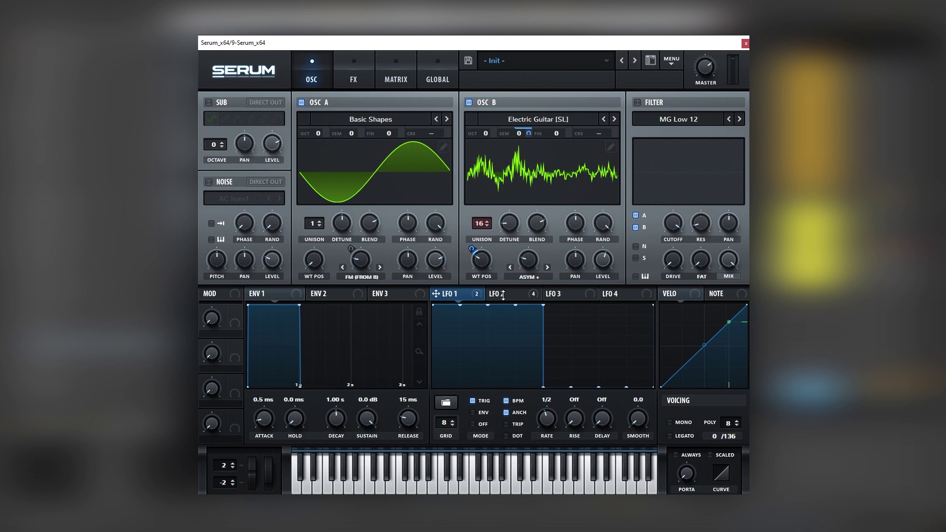